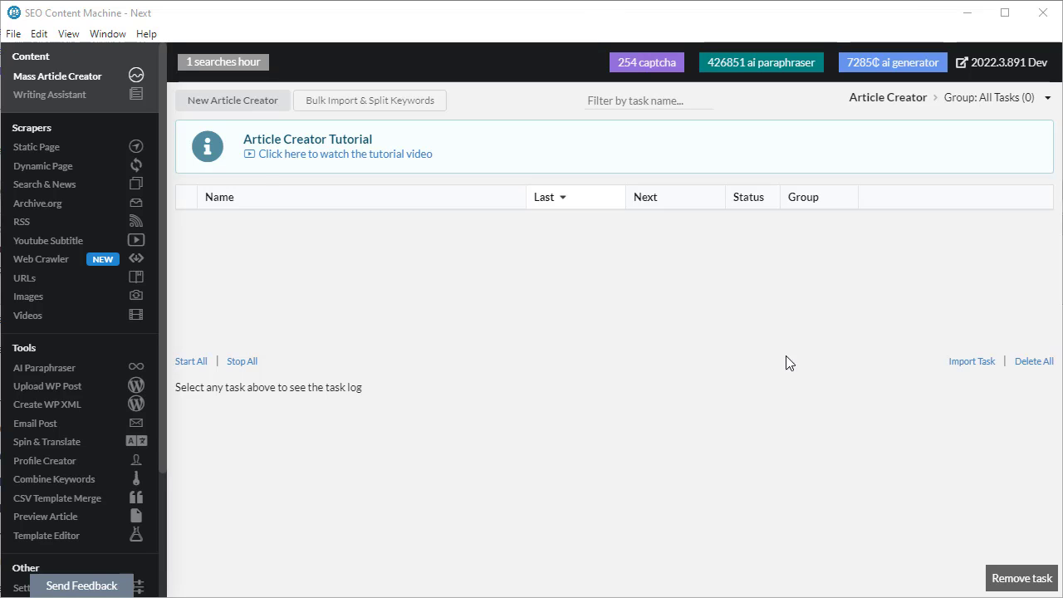
Create a new mass article creator task for the keyword "what is green tea" with its default settings and save it.
{"action": "left_click", "coordinate": [239, 112]}
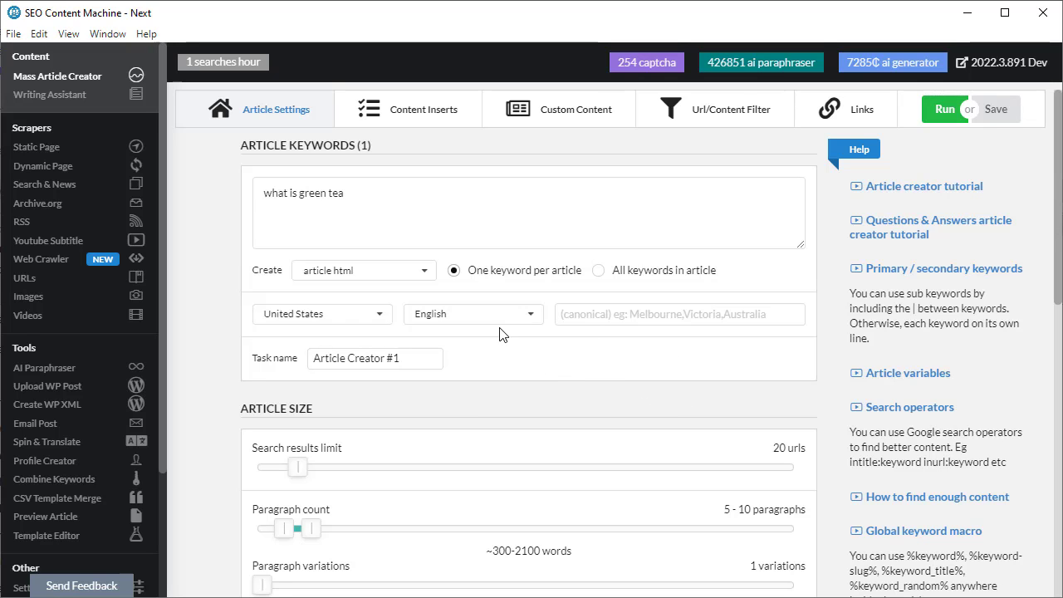
{"action": "scroll", "coordinate": [699, 214], "scroll_direction": "down", "scroll_amount": 10}
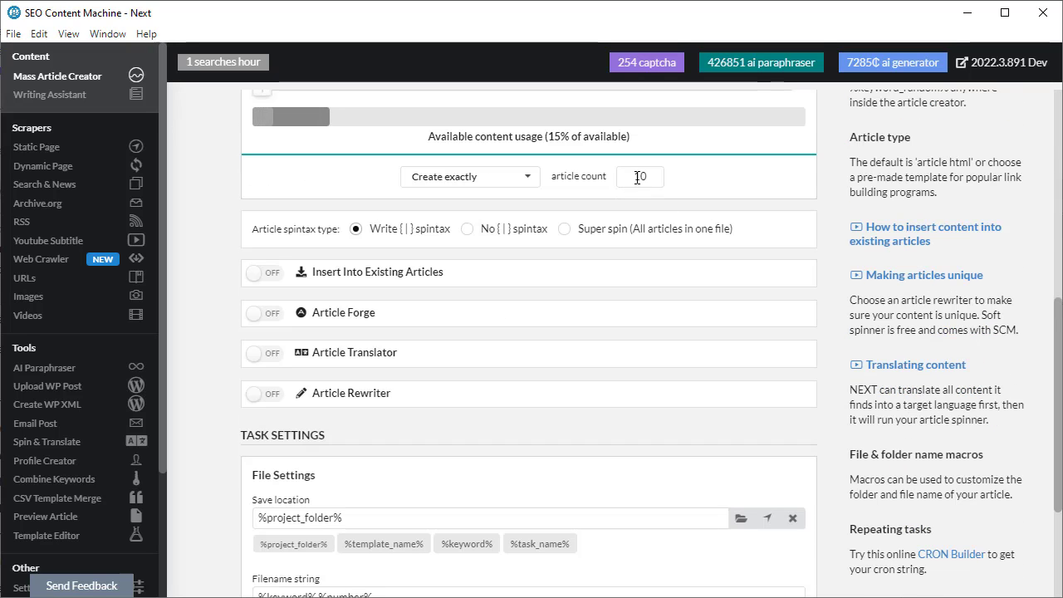
{"action": "scroll", "coordinate": [581, 216], "scroll_direction": "down", "scroll_amount": 3}
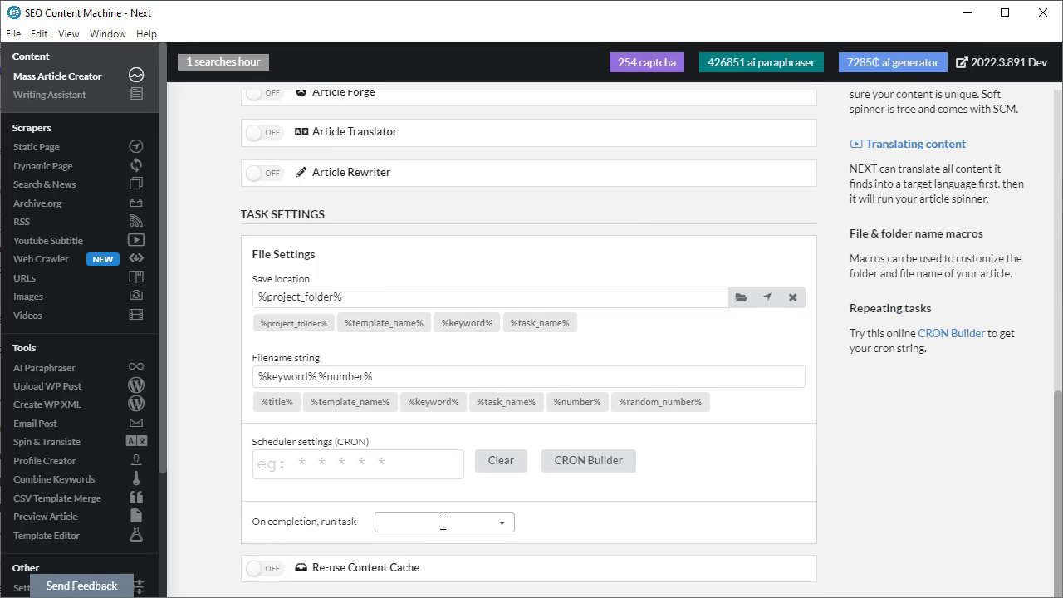
{"action": "left_click", "coordinate": [498, 524]}
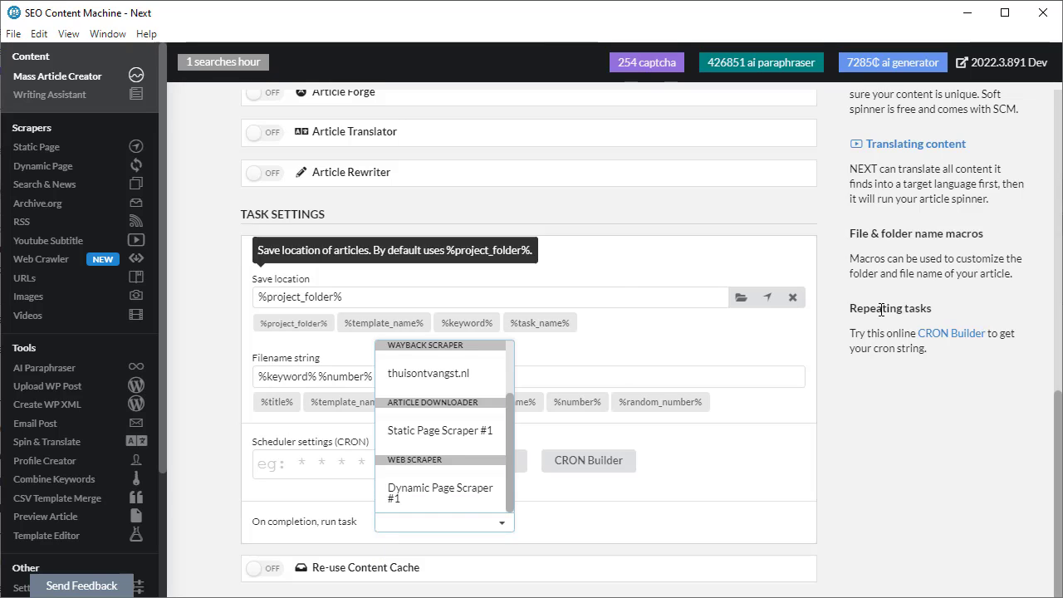
{"action": "scroll", "coordinate": [440, 432], "scroll_direction": "up", "scroll_amount": 1}
{"action": "left_click", "coordinate": [765, 517]}
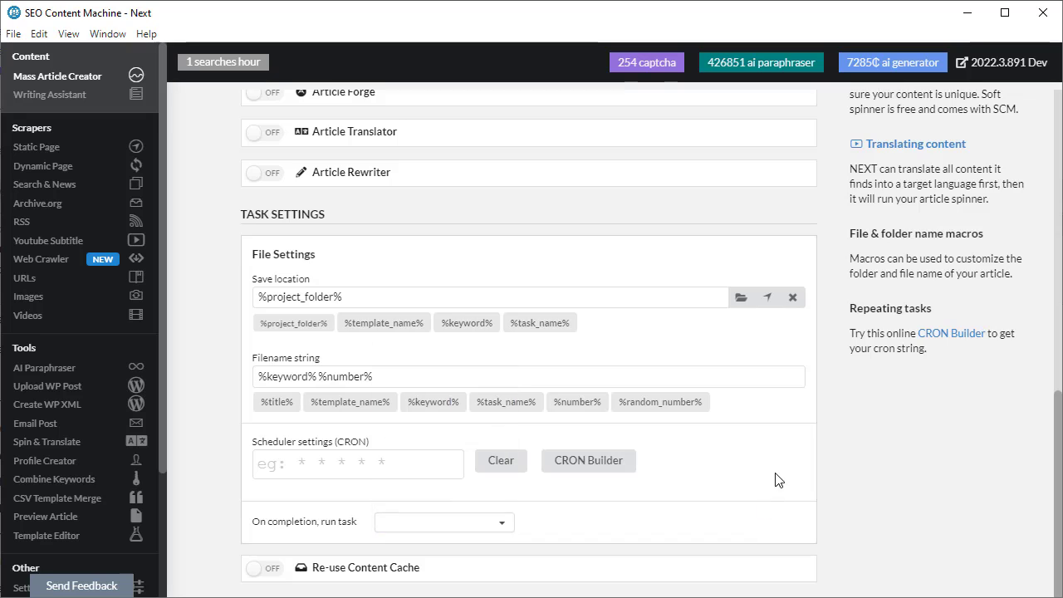
{"action": "scroll", "coordinate": [714, 482], "scroll_direction": "up", "scroll_amount": 15}
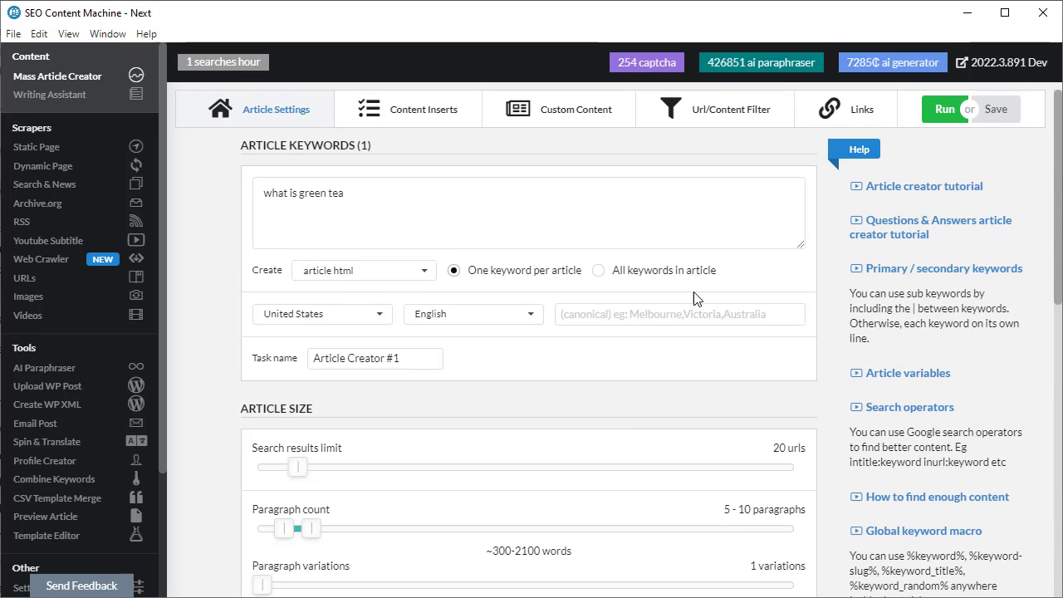
{"action": "left_click", "coordinate": [996, 110]}
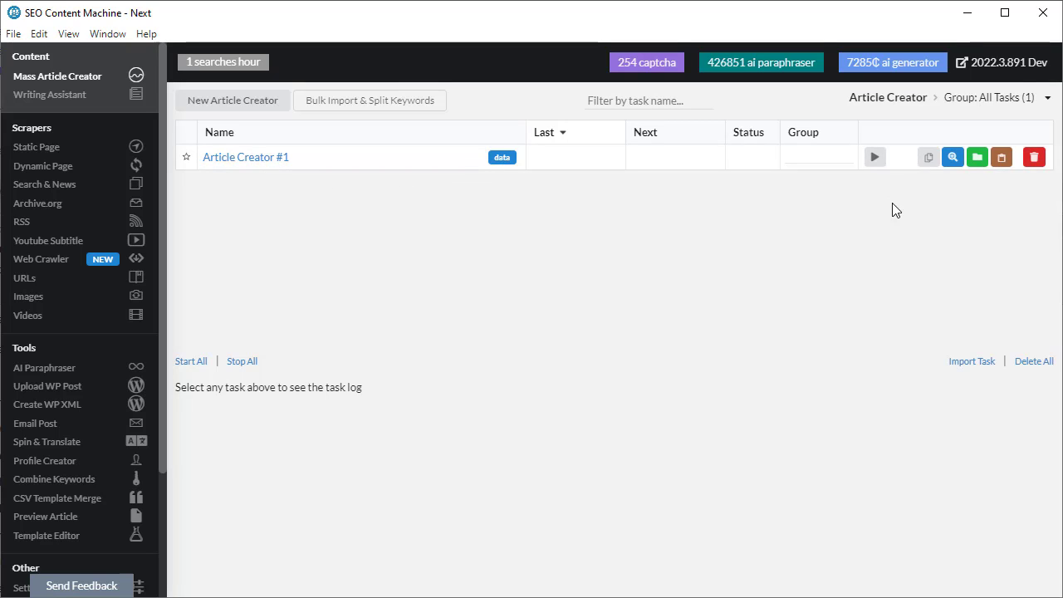
Copy the article task's output folder path and paste it as the article location of a new WP XML task.
{"action": "left_click", "coordinate": [1003, 165]}
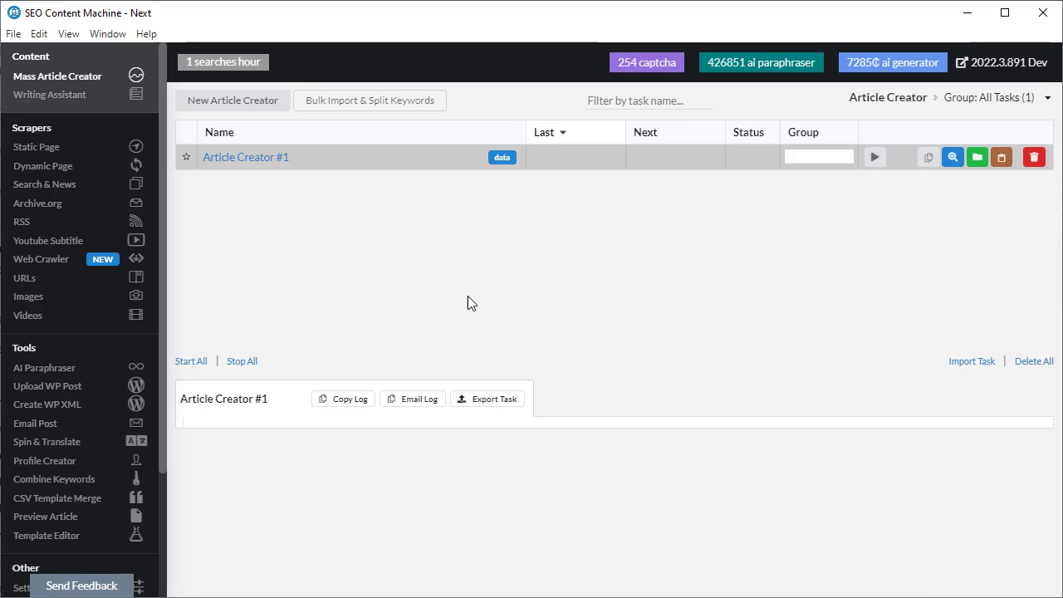
{"action": "left_click", "coordinate": [58, 404]}
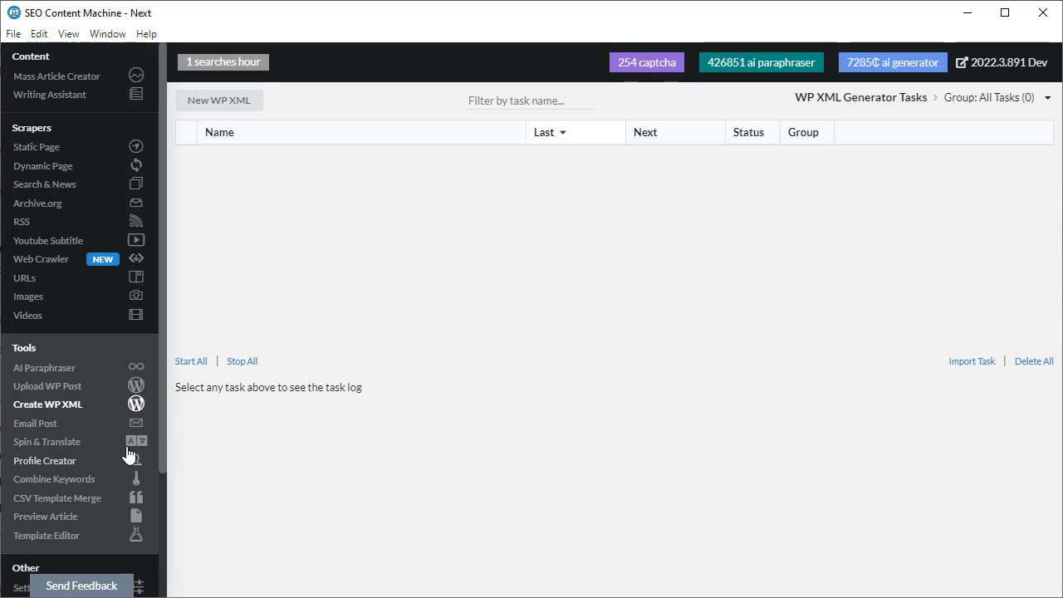
{"action": "left_click", "coordinate": [132, 385]}
{"action": "left_click", "coordinate": [104, 425]}
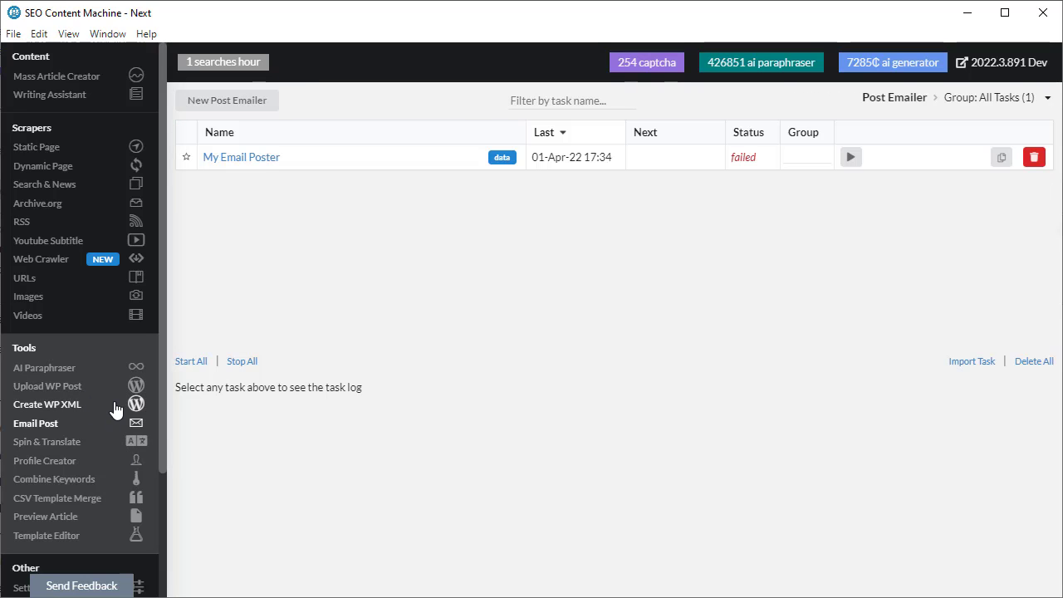
{"action": "left_click", "coordinate": [114, 407]}
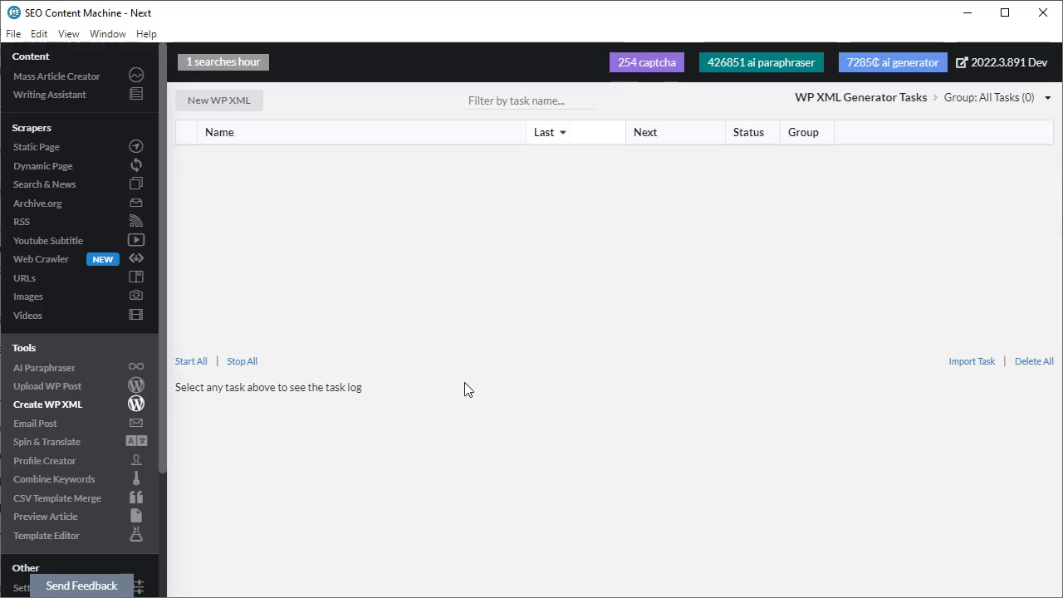
{"action": "left_click", "coordinate": [210, 107]}
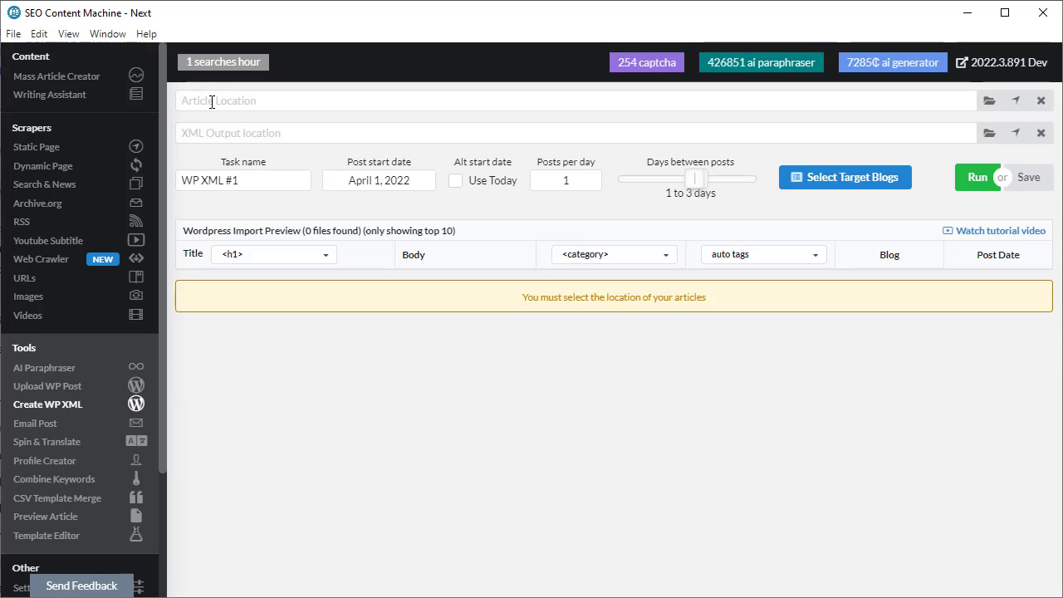
{"action": "left_click", "coordinate": [292, 105]}
{"action": "right_click", "coordinate": [359, 106]}
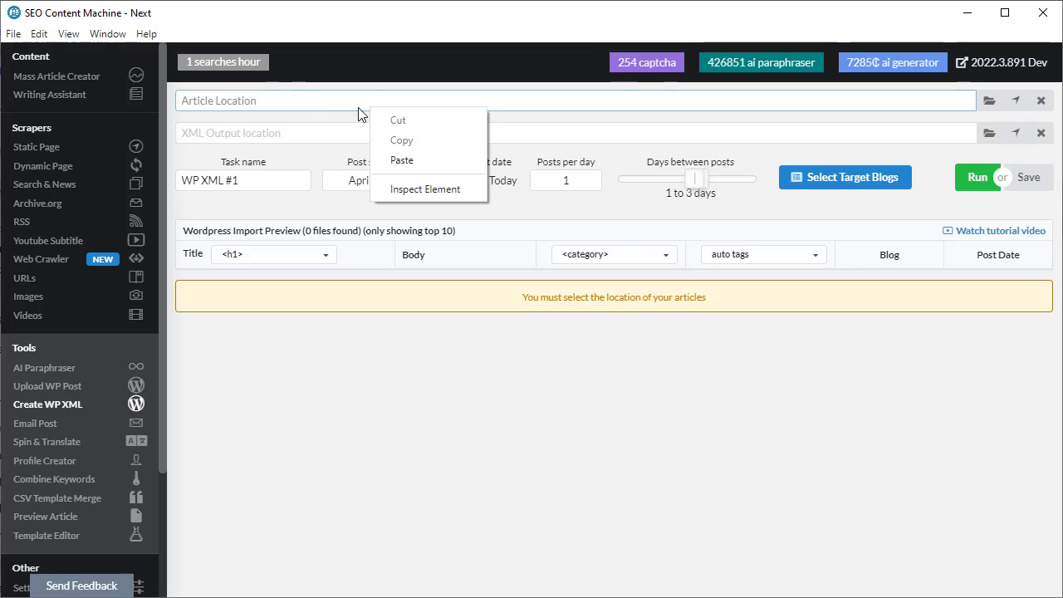
{"action": "left_click", "coordinate": [445, 161]}
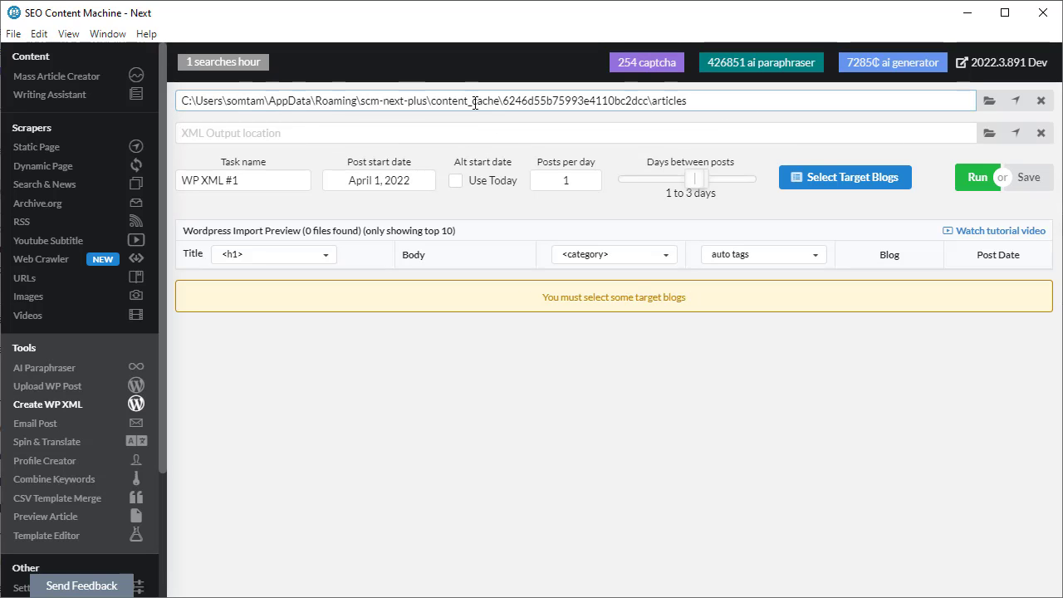
Set the XML output location of the WP XML task to the Downloads folder.
{"action": "left_click", "coordinate": [624, 134]}
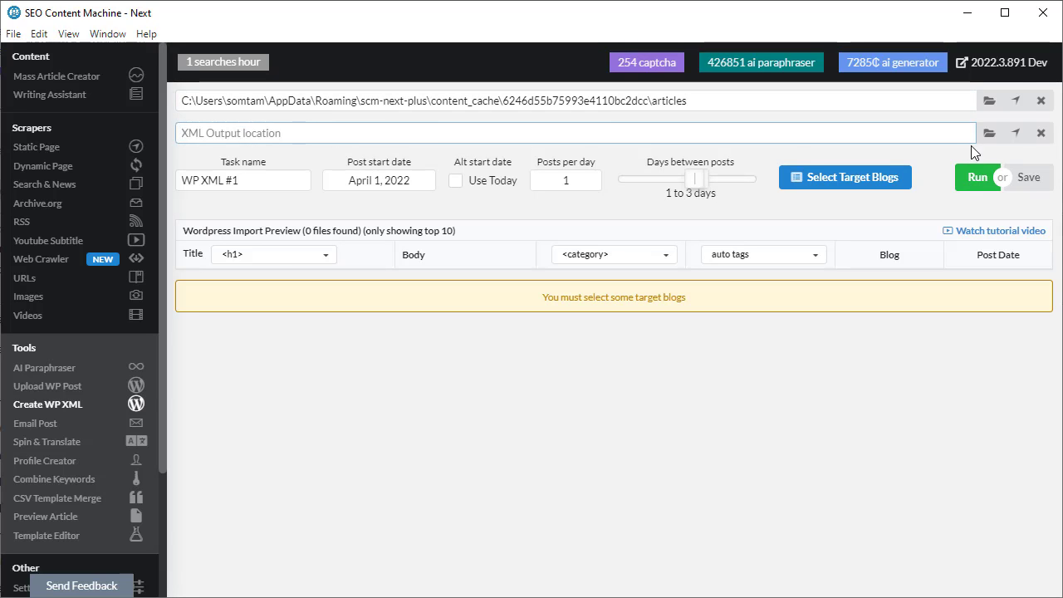
{"action": "left_click", "coordinate": [989, 133]}
{"action": "left_click", "coordinate": [751, 526]}
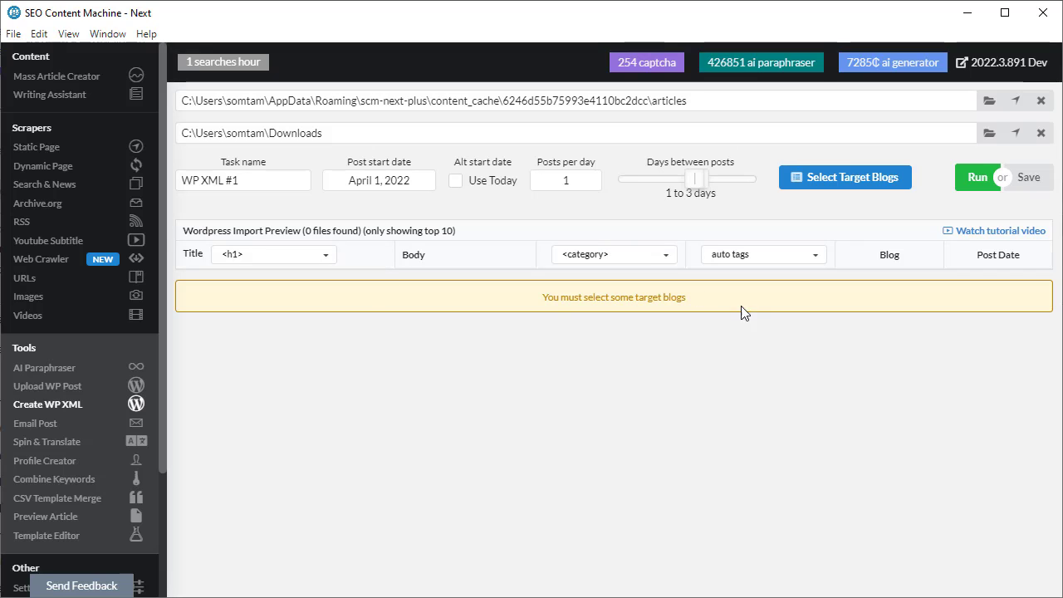
Select the only listed blog as the target for the WP XML posts and save the task.
{"action": "left_click", "coordinate": [813, 179]}
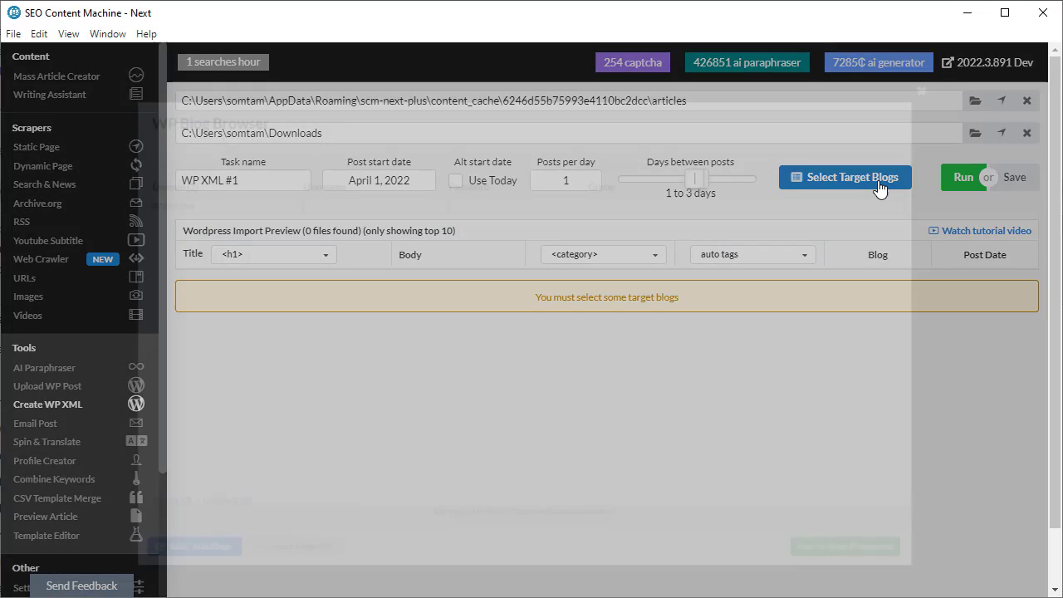
{"action": "left_click", "coordinate": [281, 208]}
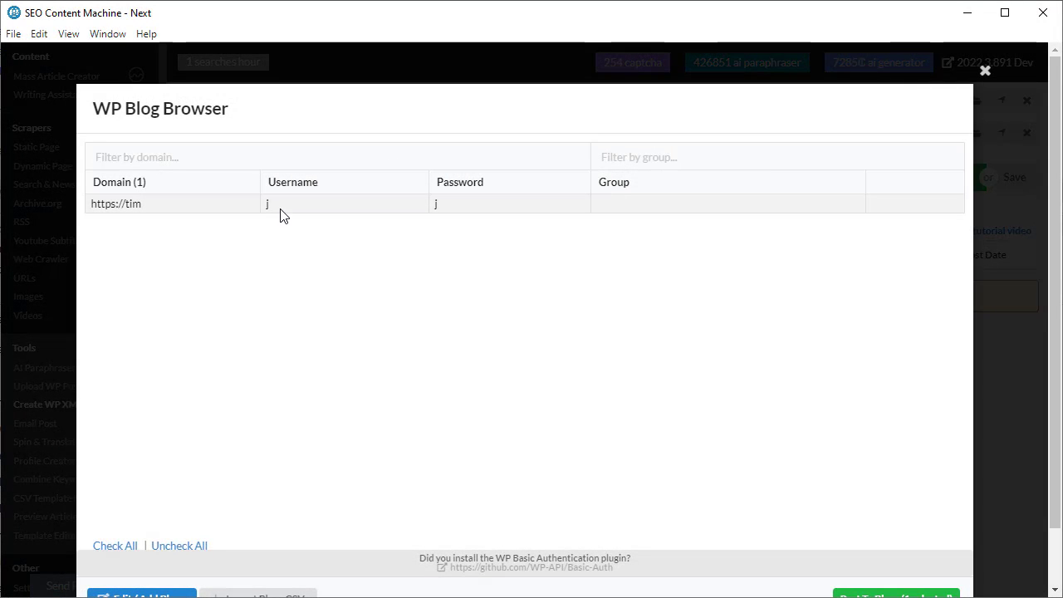
{"action": "scroll", "coordinate": [281, 216], "scroll_direction": "down", "scroll_amount": 1}
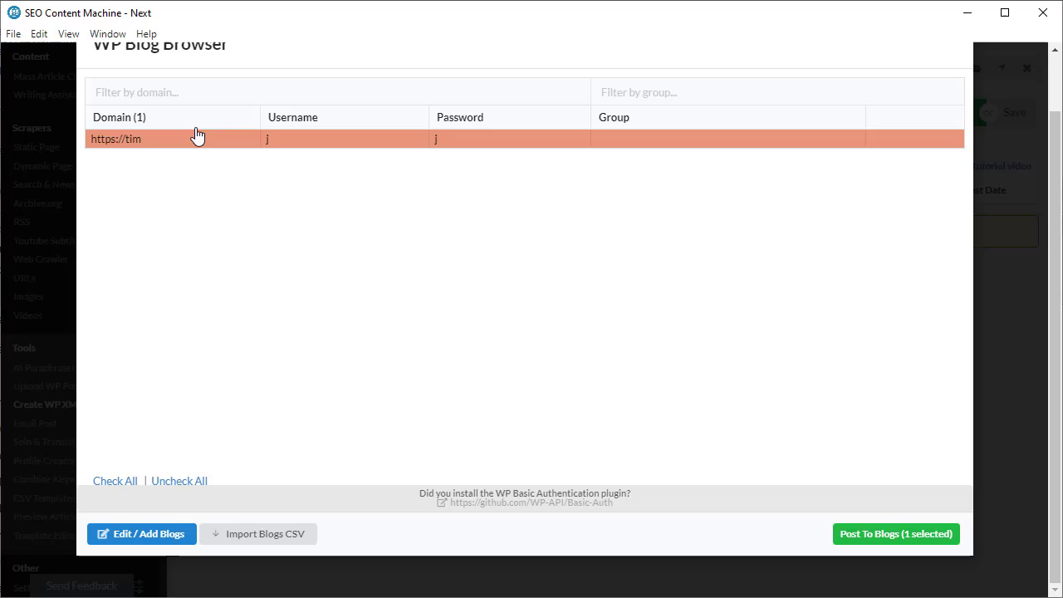
{"action": "left_click", "coordinate": [925, 530]}
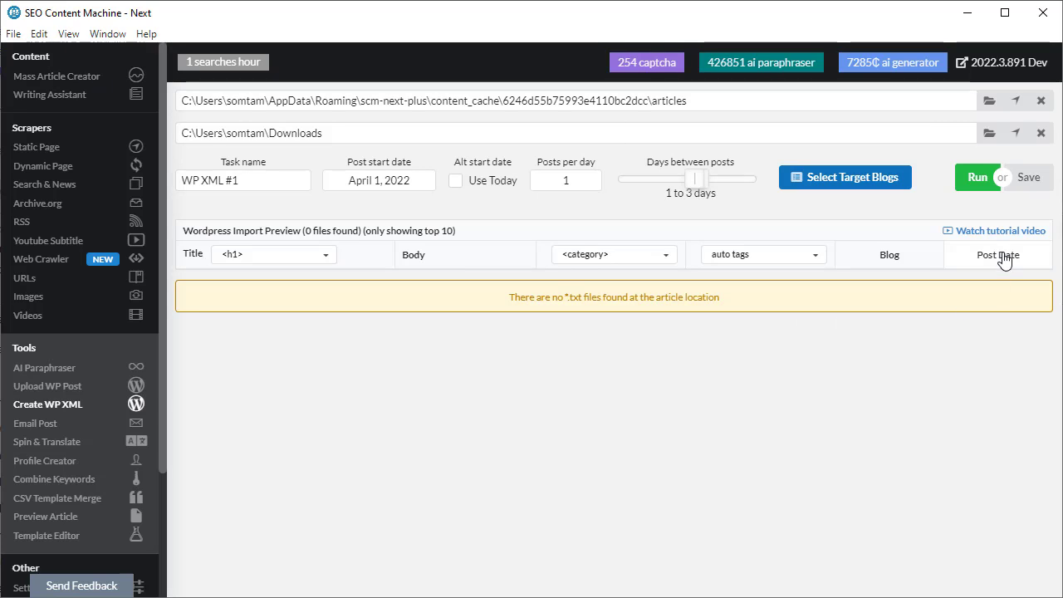
{"action": "left_click", "coordinate": [1028, 184]}
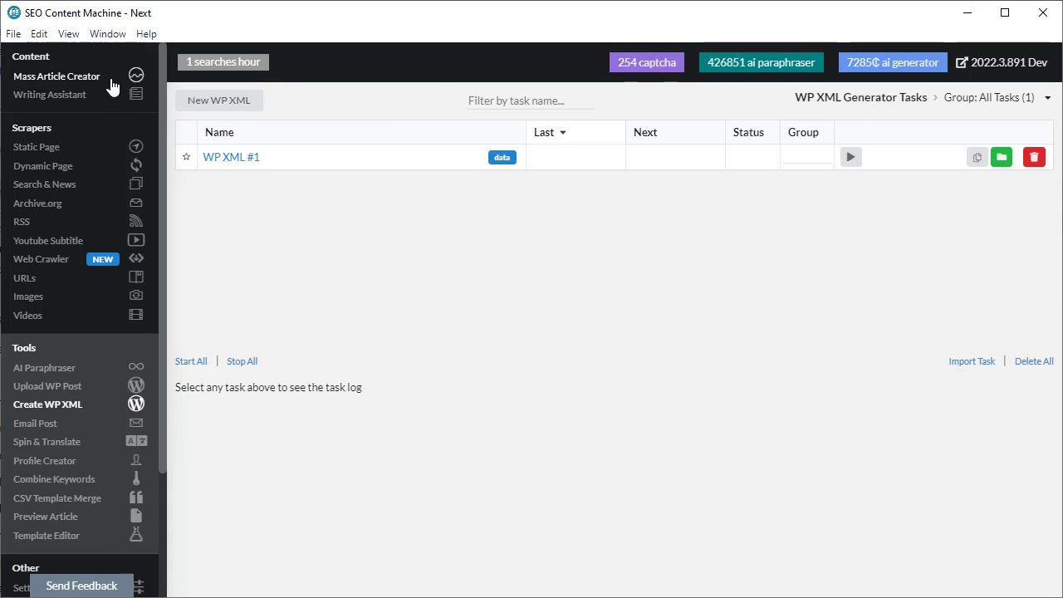
Set the Article Creator #1 task to run WP XML #1 on completion, and run the article task.
{"action": "left_click", "coordinate": [50, 76]}
{"action": "left_click", "coordinate": [239, 157]}
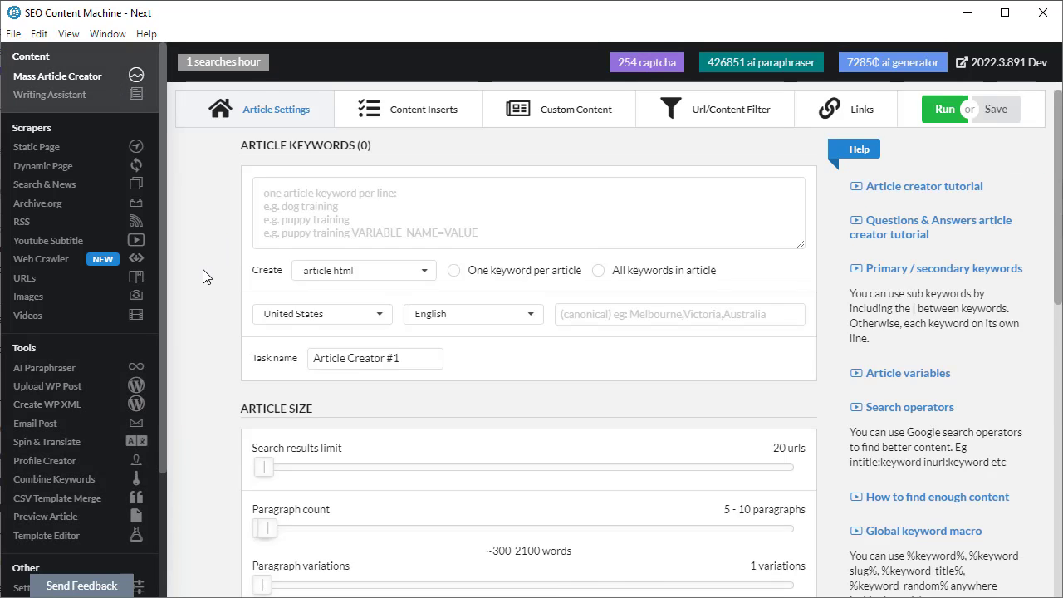
{"action": "scroll", "coordinate": [200, 209], "scroll_direction": "down", "scroll_amount": 15}
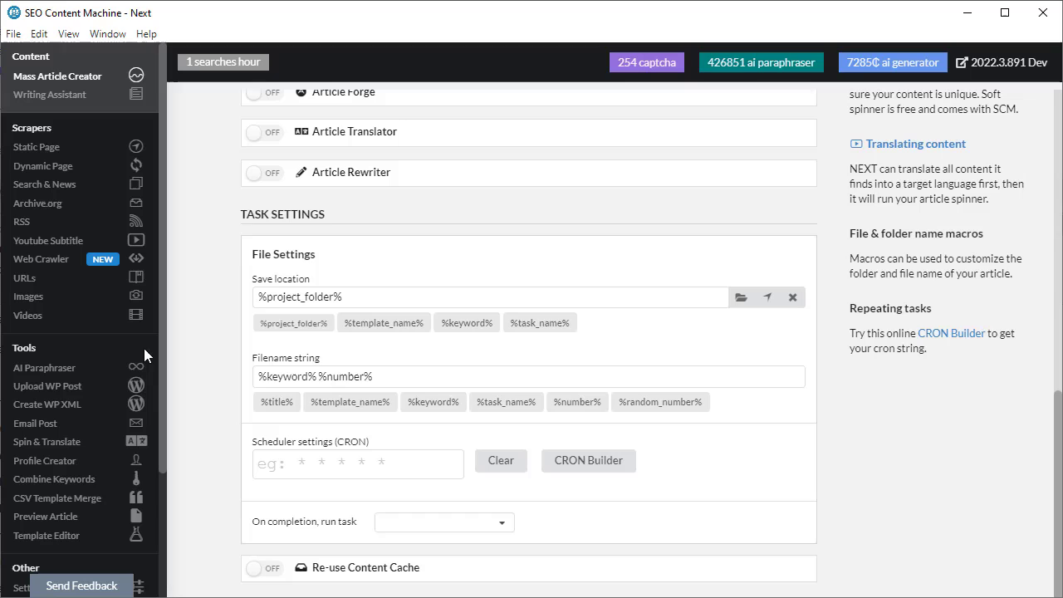
{"action": "left_click", "coordinate": [503, 524]}
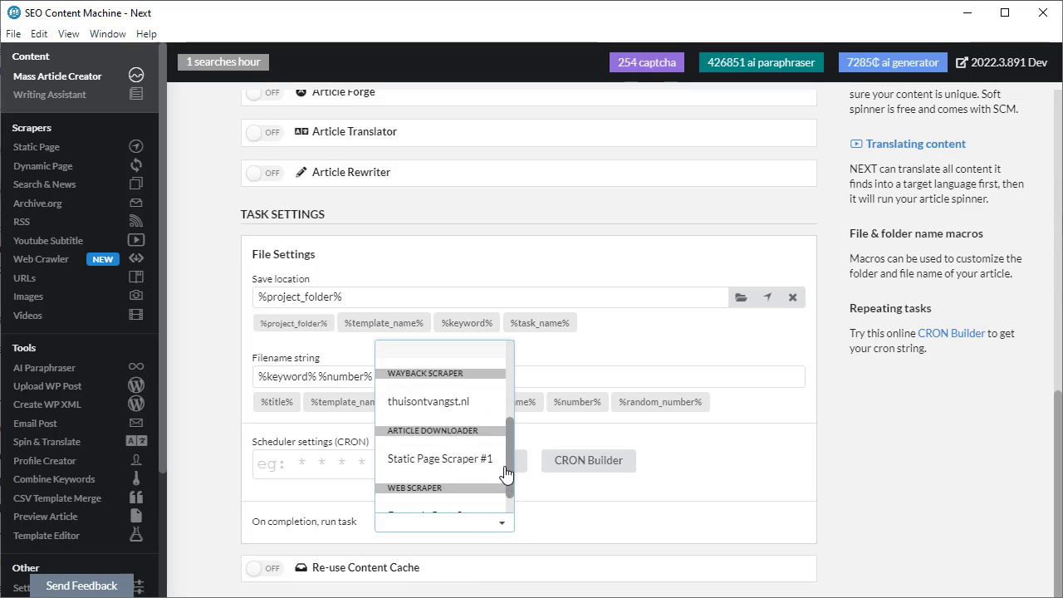
{"action": "left_click_drag", "start_coordinate": [509, 456], "coordinate": [502, 367]}
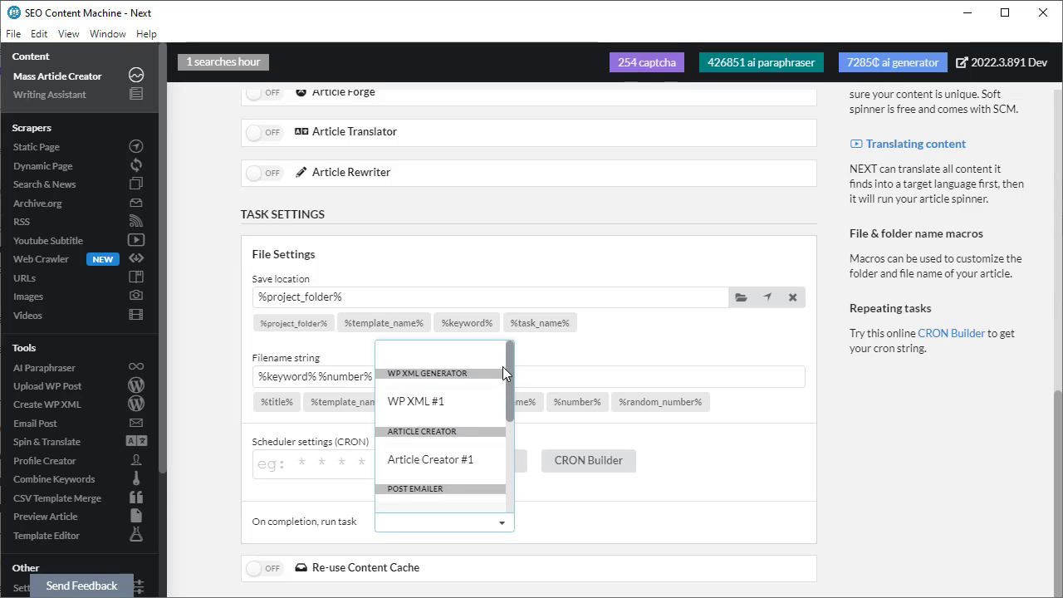
{"action": "left_click", "coordinate": [434, 407]}
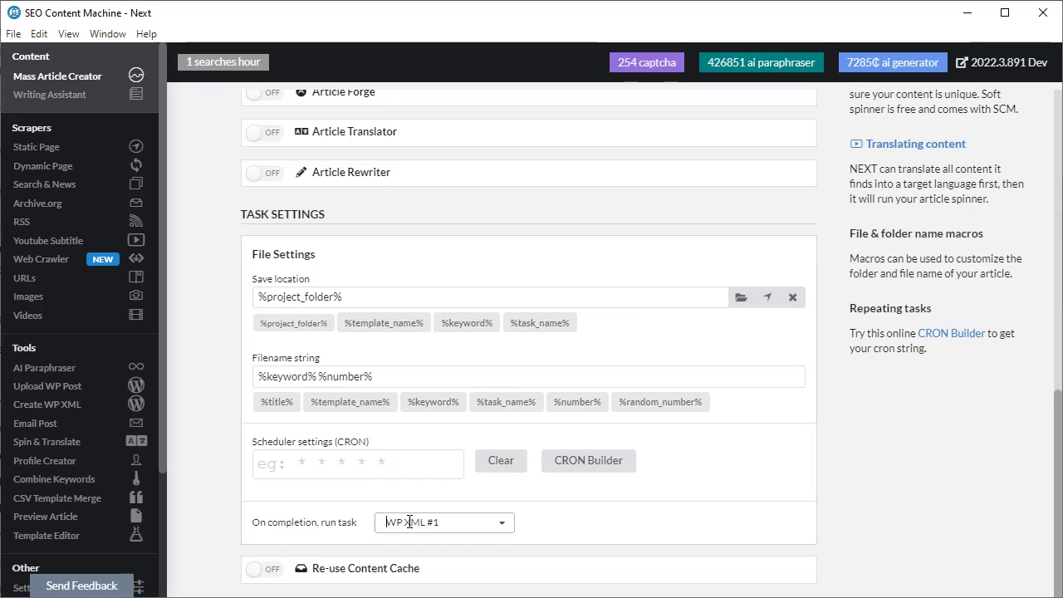
{"action": "scroll", "coordinate": [928, 509], "scroll_direction": "up", "scroll_amount": 15}
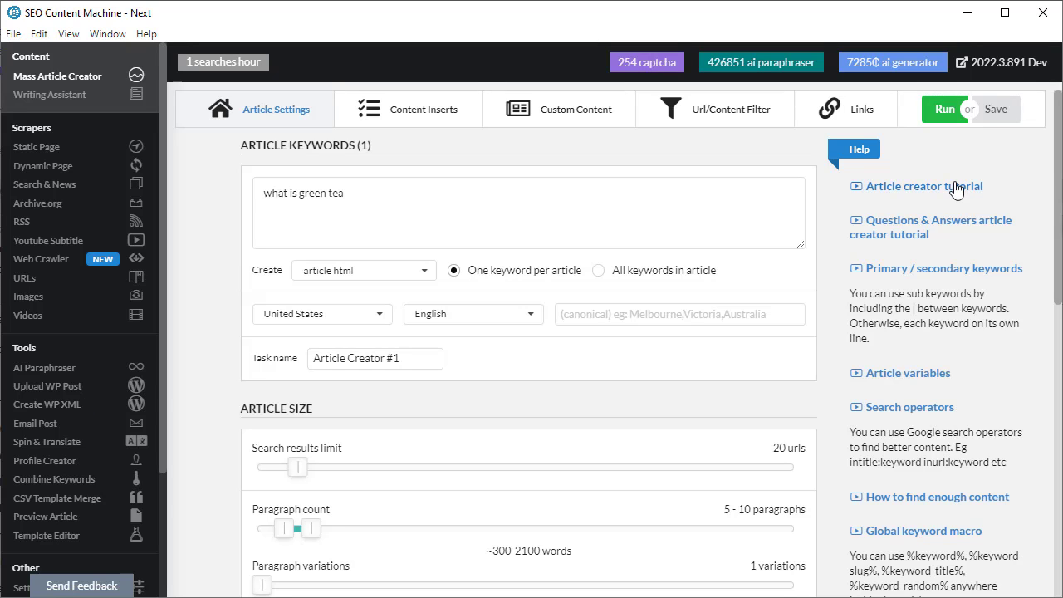
{"action": "left_click", "coordinate": [947, 115]}
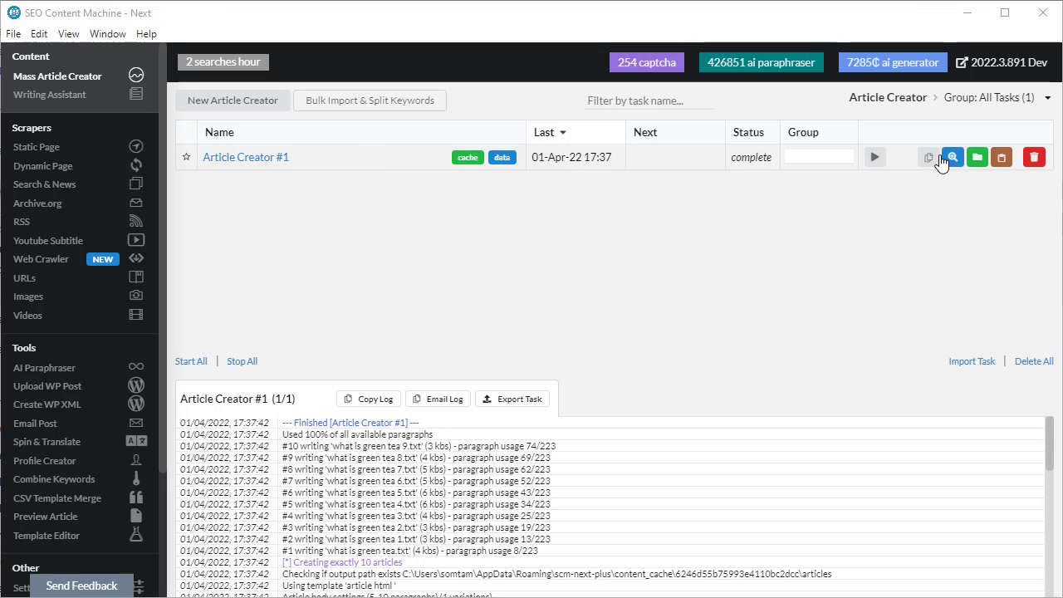
Examine the logs of Article Creator #1 and WP XML #1 for the articles written and the articles added to the XML.
{"action": "left_click", "coordinate": [1000, 159]}
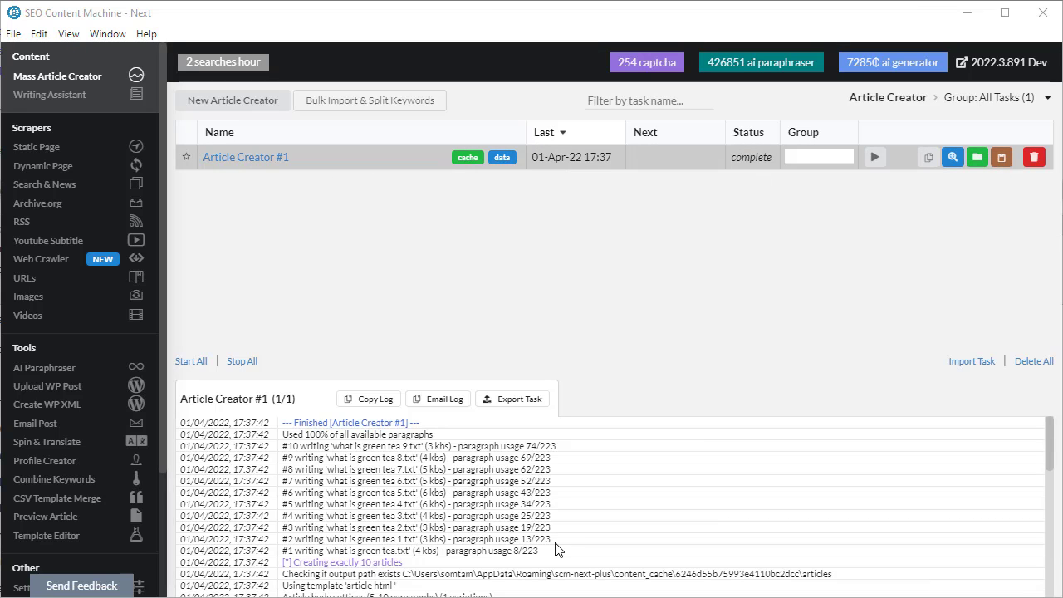
{"action": "left_click_drag", "start_coordinate": [572, 551], "coordinate": [181, 445]}
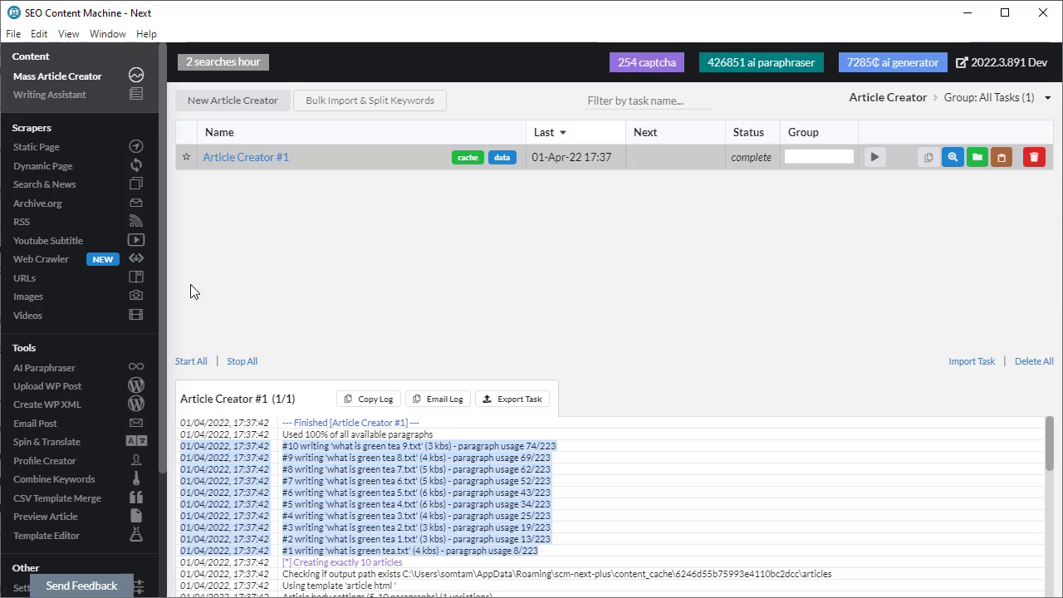
{"action": "left_click", "coordinate": [93, 404]}
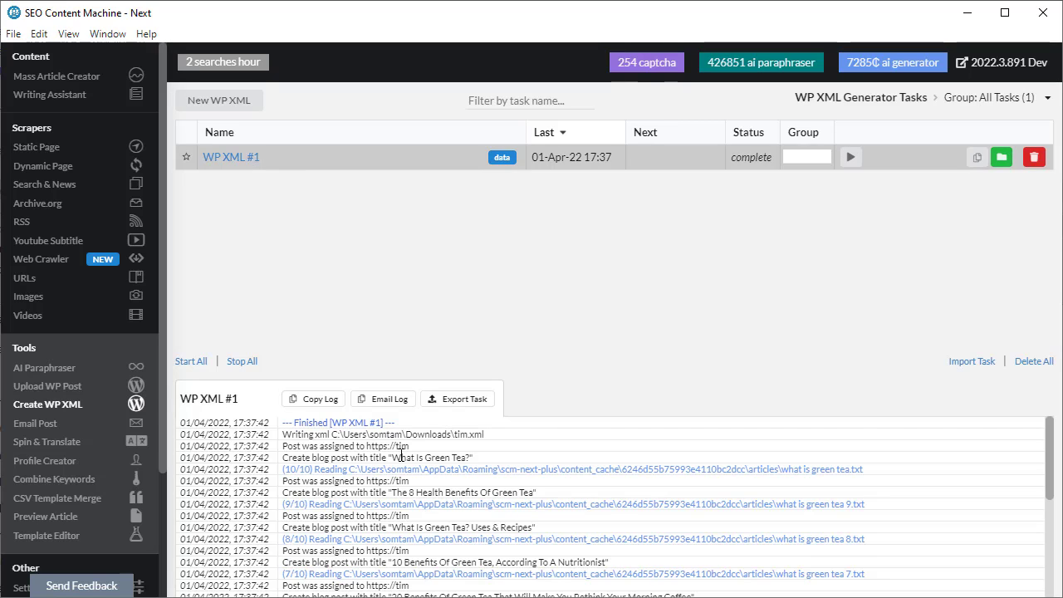
{"action": "scroll", "coordinate": [402, 452], "scroll_direction": "down", "scroll_amount": 10}
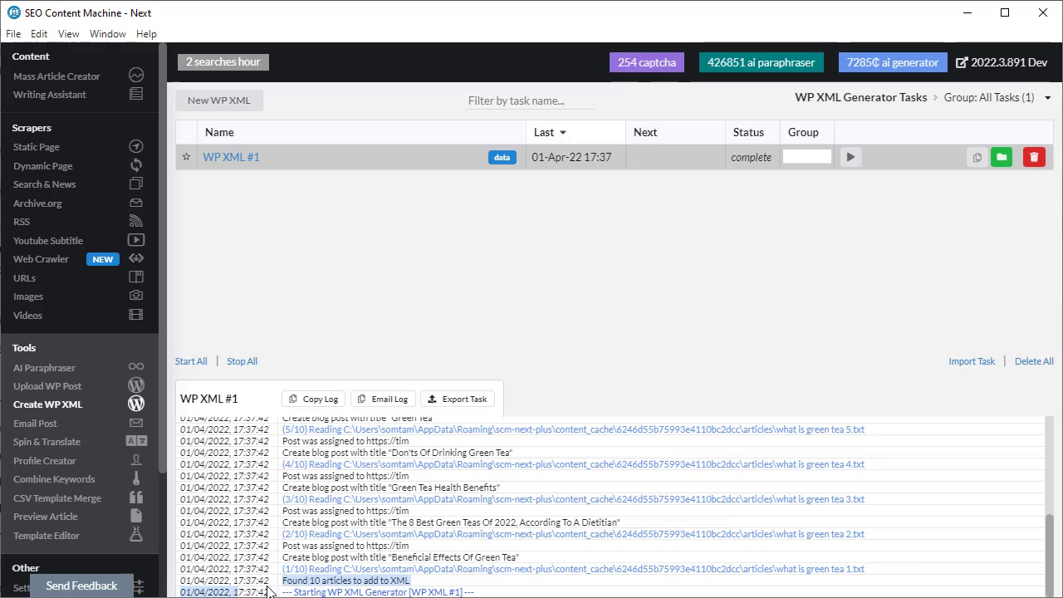
{"action": "left_click_drag", "start_coordinate": [236, 592], "coordinate": [275, 594]}
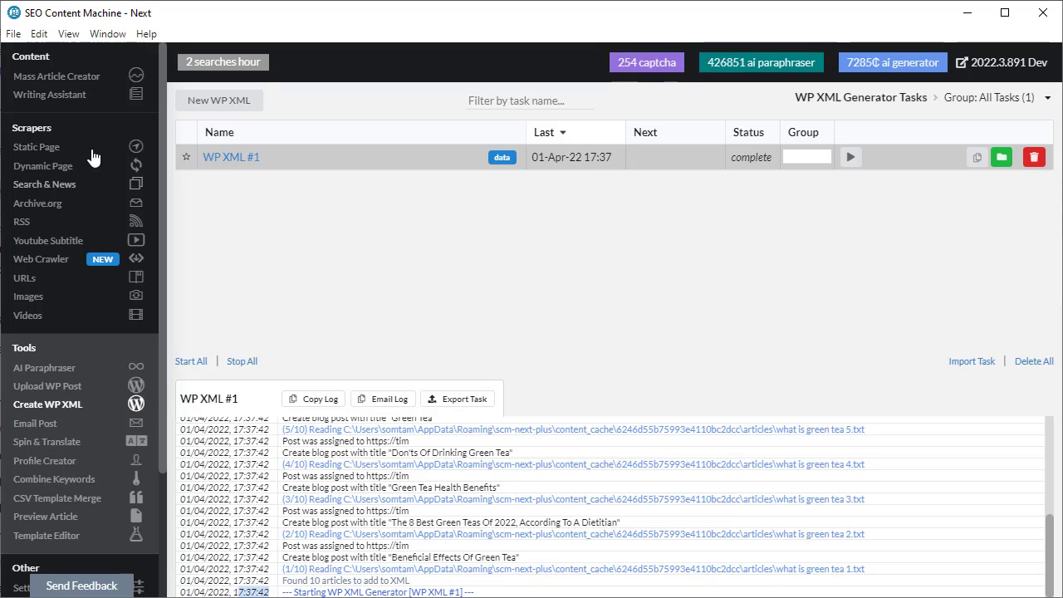
{"action": "left_click", "coordinate": [95, 77]}
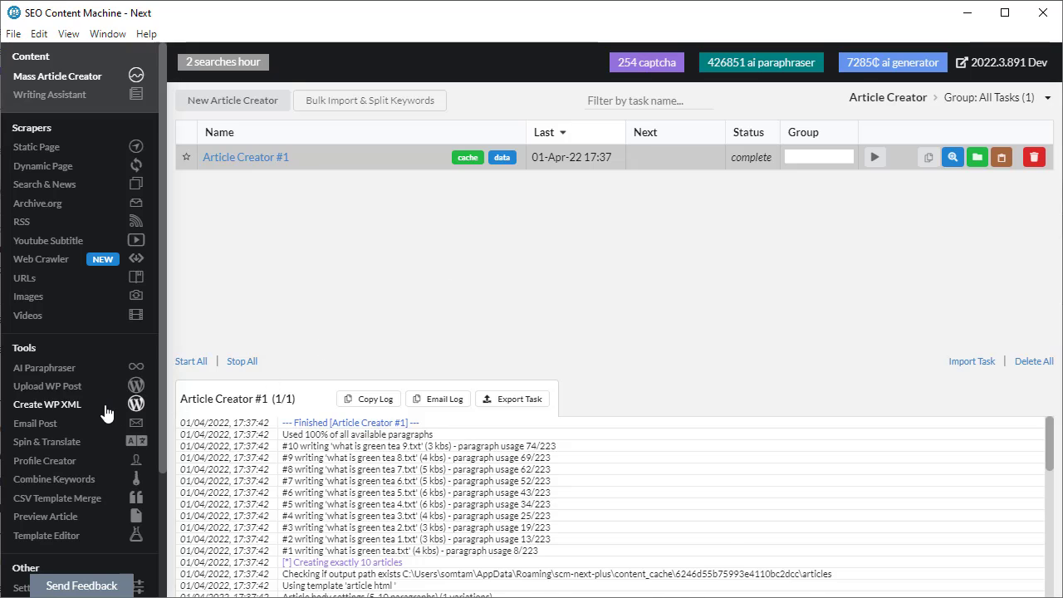
{"action": "left_click", "coordinate": [46, 405]}
{"action": "scroll", "coordinate": [519, 506], "scroll_direction": "down", "scroll_amount": 5}
{"action": "scroll", "coordinate": [518, 506], "scroll_direction": "down", "scroll_amount": 2}
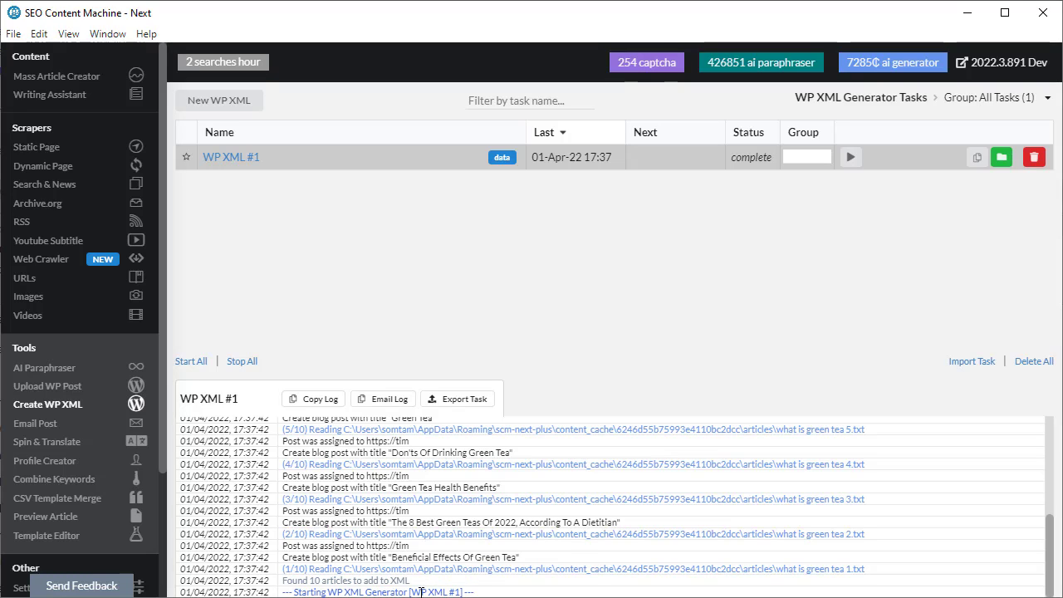
Check the WP XML #1 log for the article source folder and the XML output path, and compare it with the Article Creator #1 log.
{"action": "left_click_drag", "start_coordinate": [375, 580], "coordinate": [423, 587]}
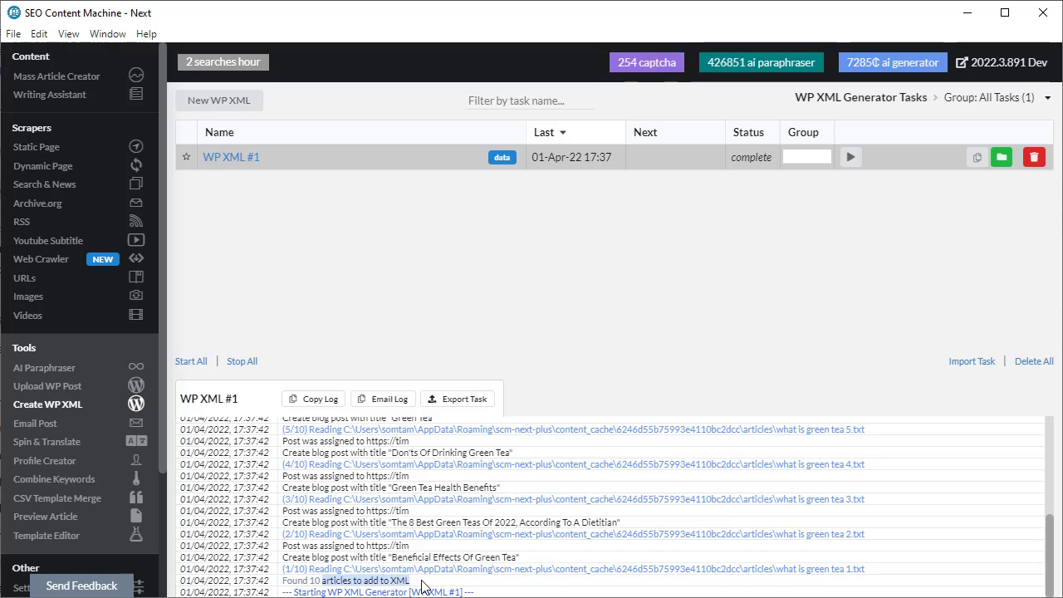
{"action": "left_click_drag", "start_coordinate": [343, 570], "coordinate": [772, 569]}
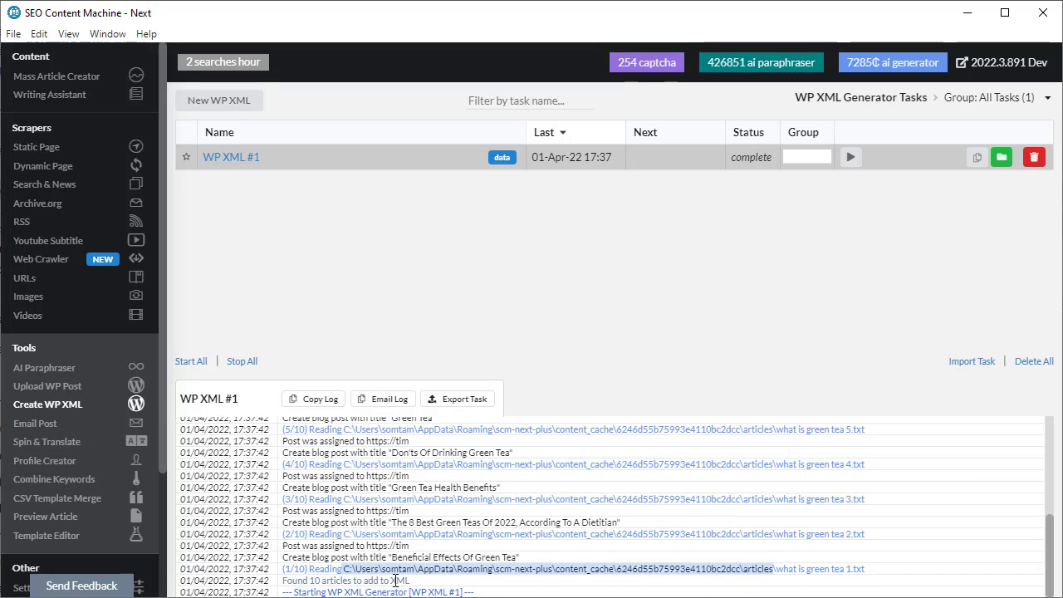
{"action": "scroll", "coordinate": [395, 573], "scroll_direction": "up", "scroll_amount": 5}
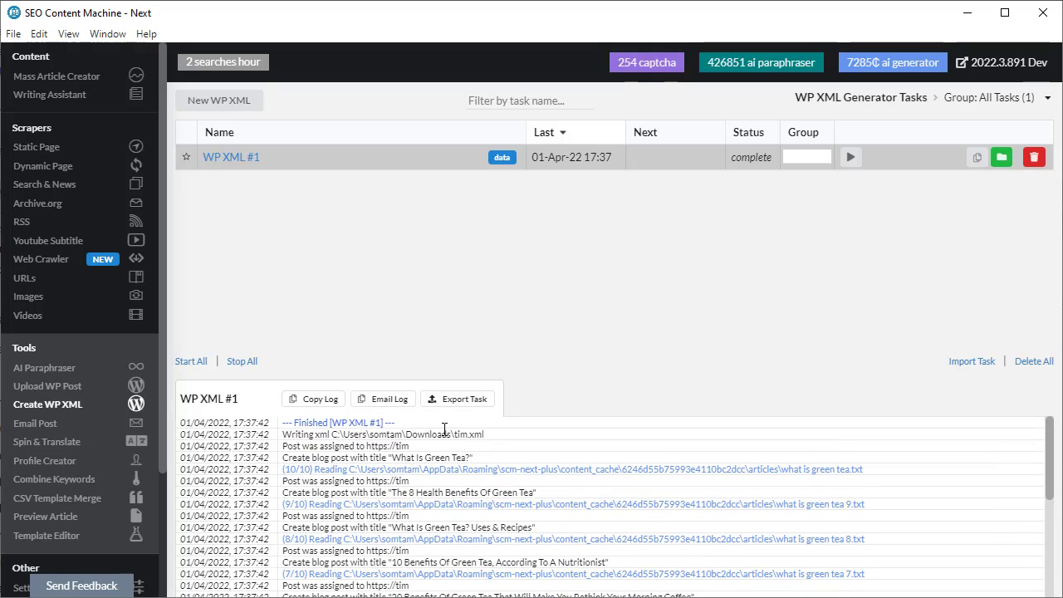
{"action": "left_click", "coordinate": [78, 79]}
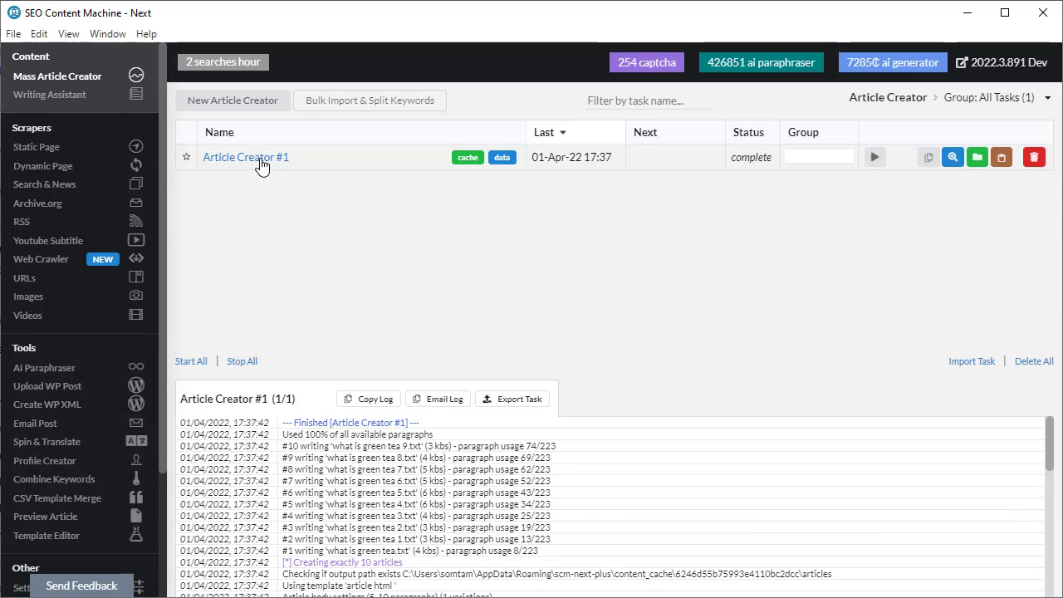
{"action": "left_click", "coordinate": [100, 404]}
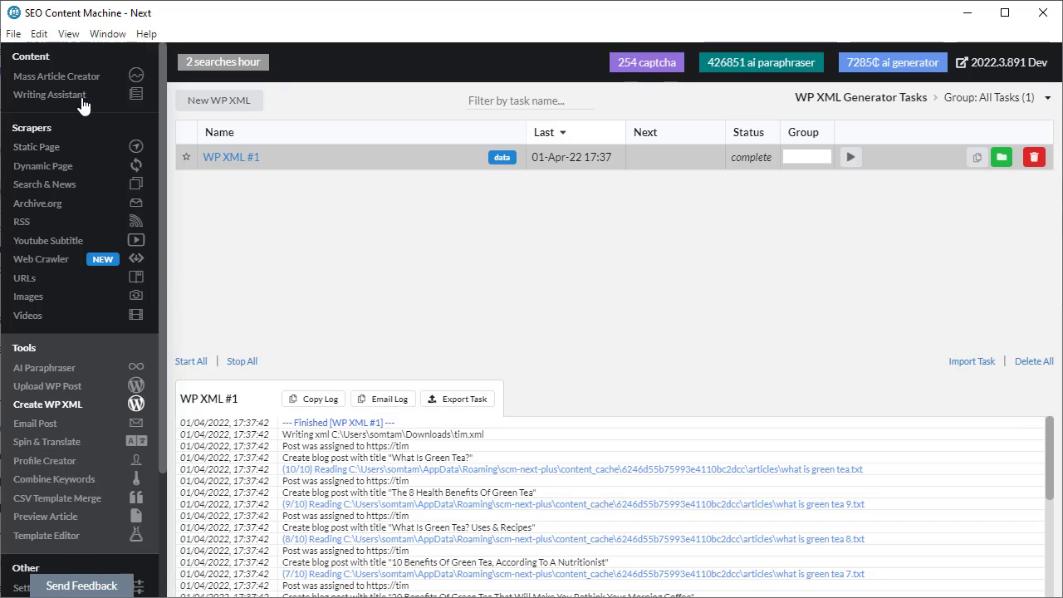
Review which tasks can be chosen to run on completion in the Article Creator #1 settings, keeping WP XML #1 selected.
{"action": "left_click", "coordinate": [76, 76]}
{"action": "left_click", "coordinate": [249, 157]}
{"action": "scroll", "coordinate": [199, 359], "scroll_direction": "down", "scroll_amount": 10}
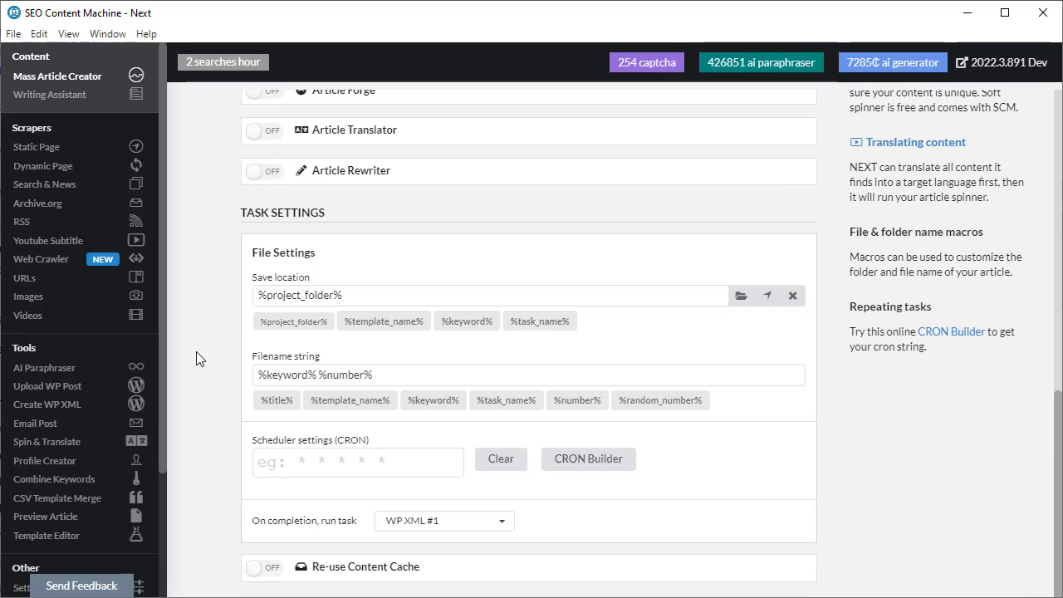
{"action": "left_click", "coordinate": [501, 521]}
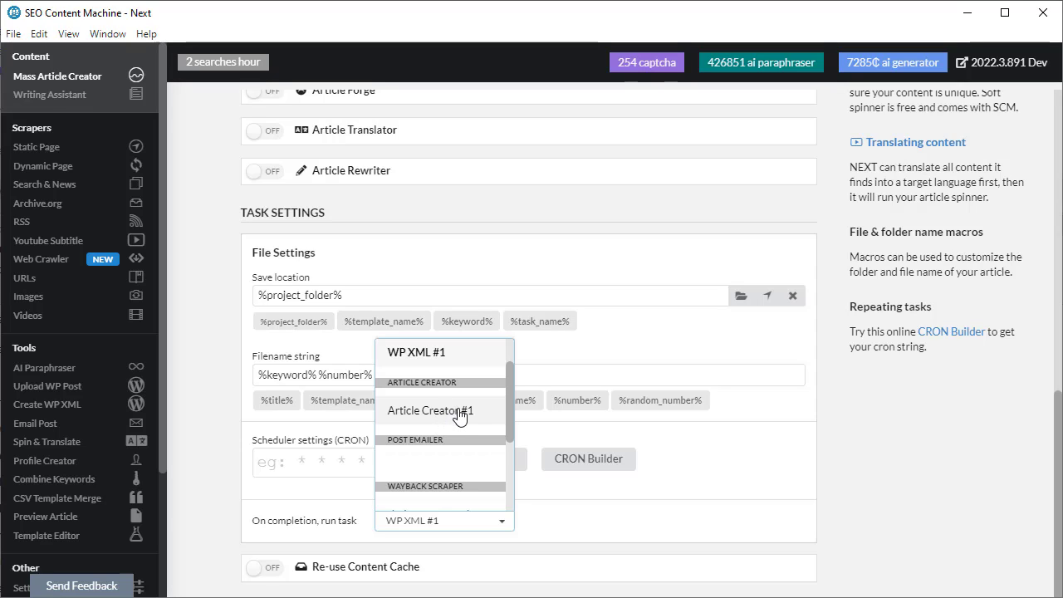
{"action": "left_click_drag", "start_coordinate": [507, 399], "coordinate": [503, 456]}
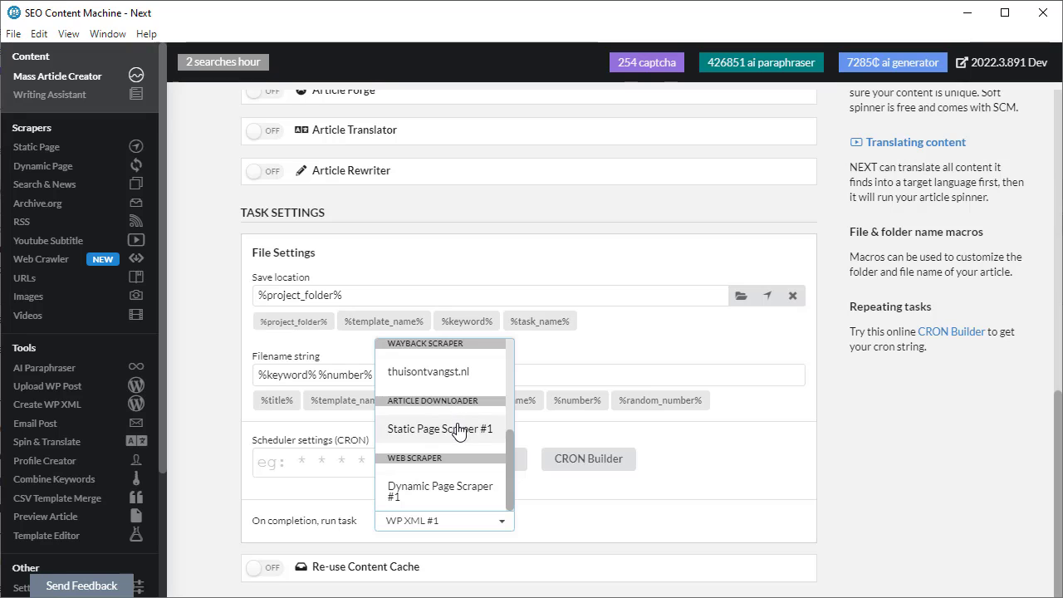
{"action": "left_click", "coordinate": [661, 509]}
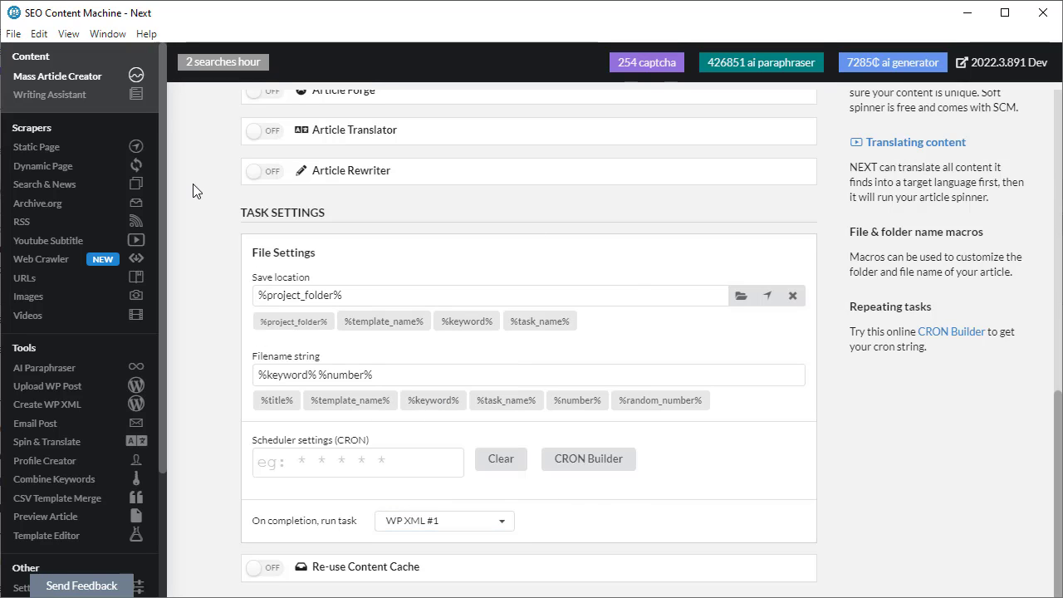
Open the existing static page scraper task and review the tasks available to run on its completion, without choosing one.
{"action": "left_click", "coordinate": [83, 149]}
{"action": "left_click", "coordinate": [263, 157]}
{"action": "scroll", "coordinate": [238, 380], "scroll_direction": "down", "scroll_amount": 10}
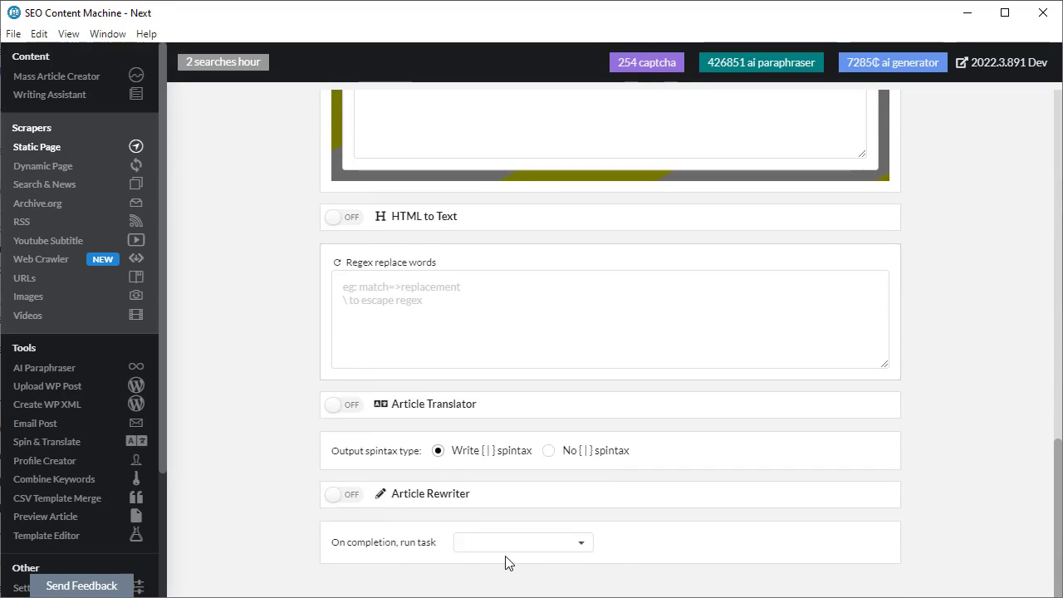
{"action": "left_click", "coordinate": [585, 546]}
{"action": "left_click_drag", "start_coordinate": [590, 476], "coordinate": [588, 506]}
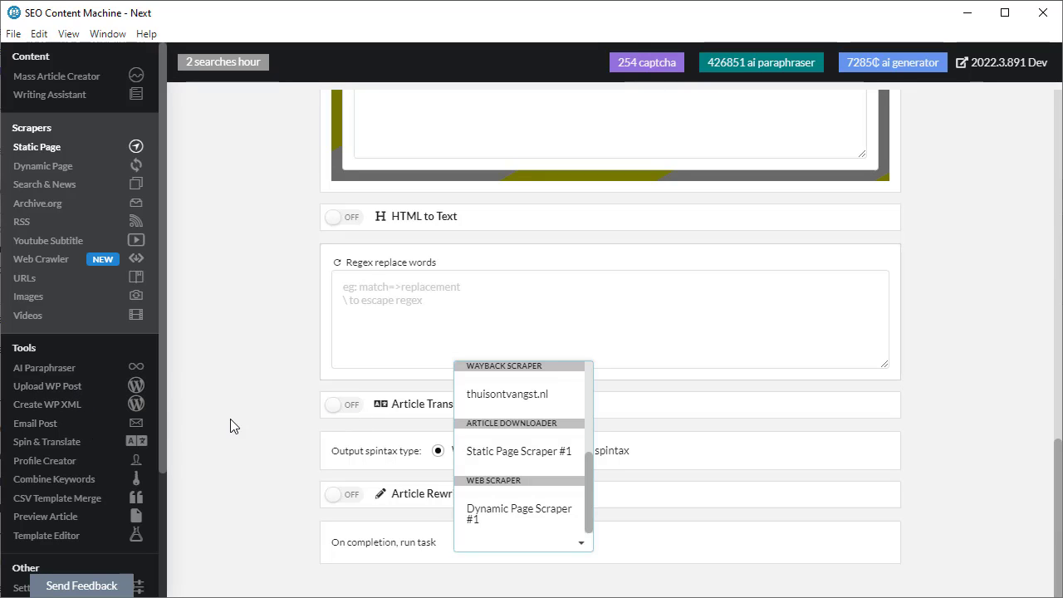
{"action": "left_click", "coordinate": [923, 497]}
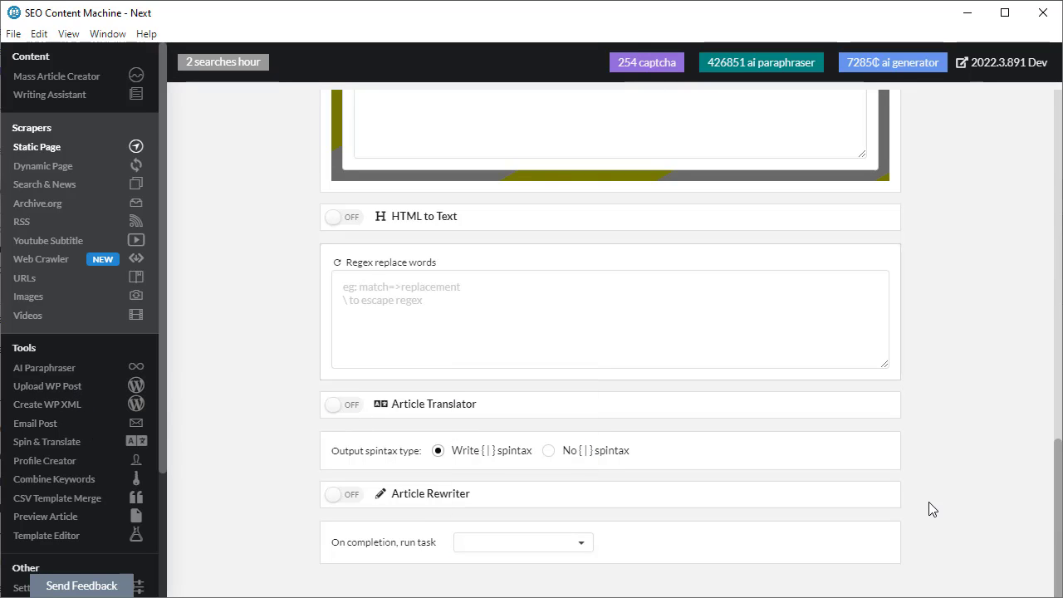